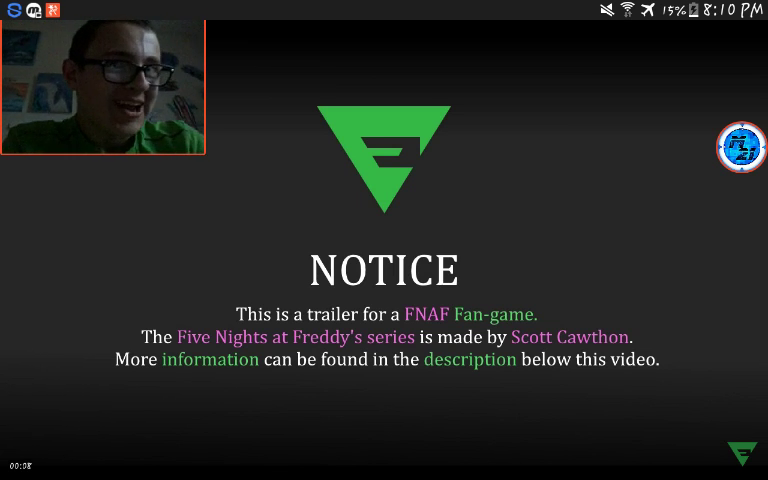
Start the Five Nights at Candy's 3 trailer playing full-screen and hide the controls
left_click_drag(742, 146, 740, 36)
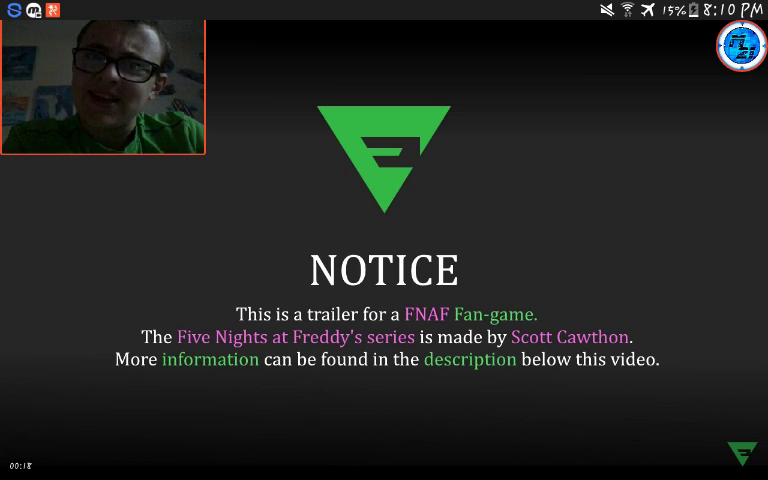
left_click(660, 148)
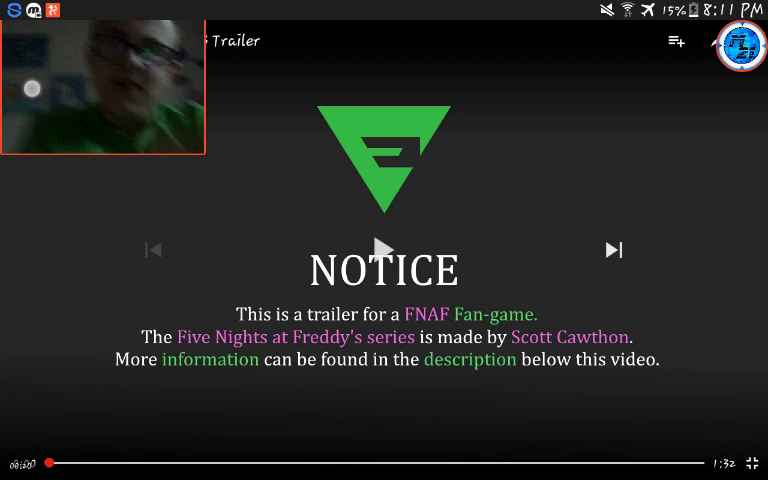
mouse_move(31, 88)
left_mouse_down()
mouse_move(87, 252)
mouse_move(75, 50)
left_mouse_up()
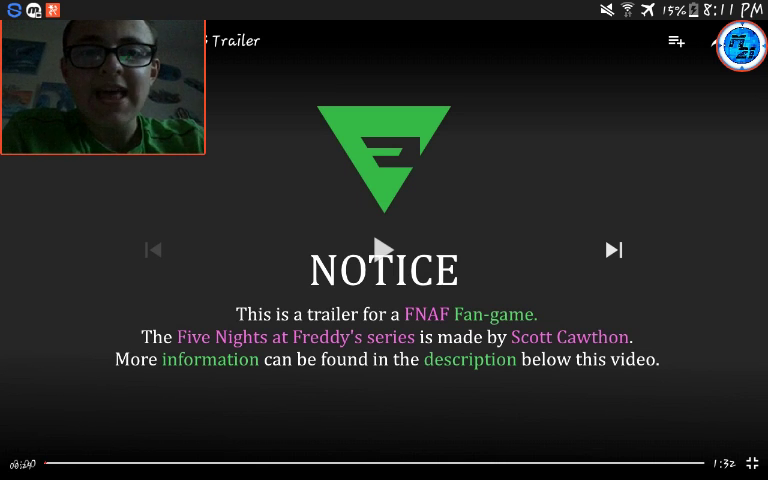
left_click(676, 162)
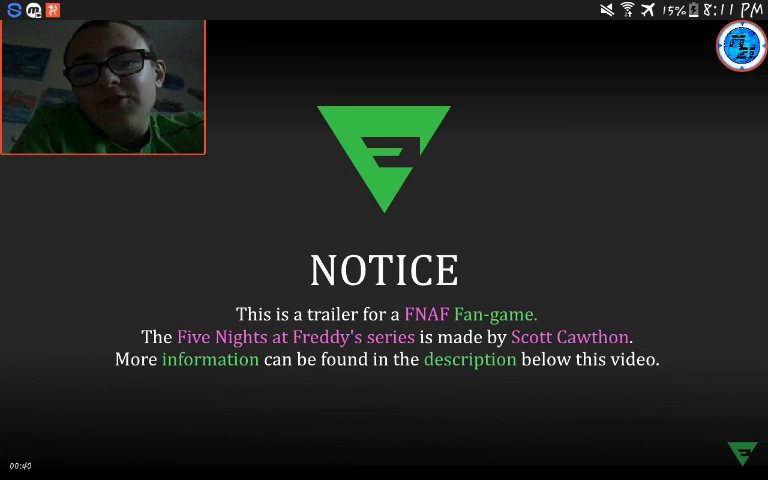
left_click(678, 184)
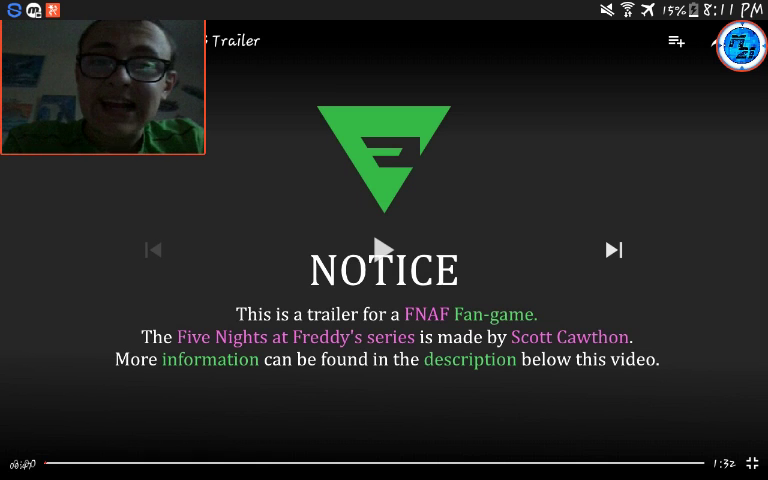
left_click(524, 175)
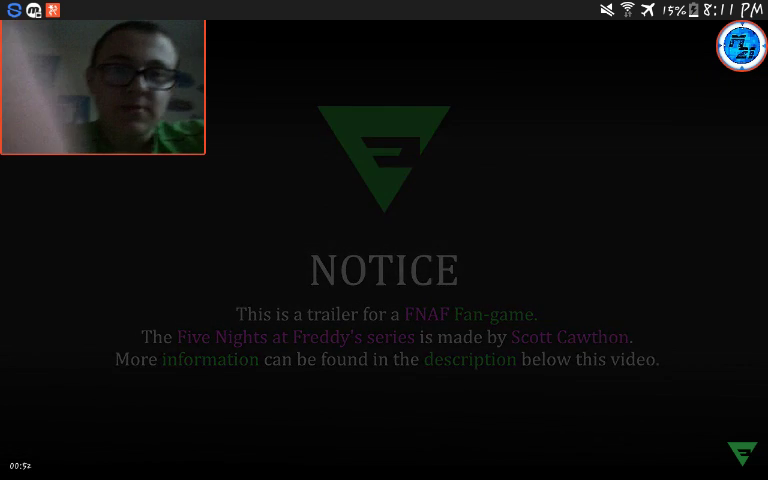
Raise the volume while the trailer plays to the 'Do you remember me' scene
key("XF86AudioRaiseVolume")
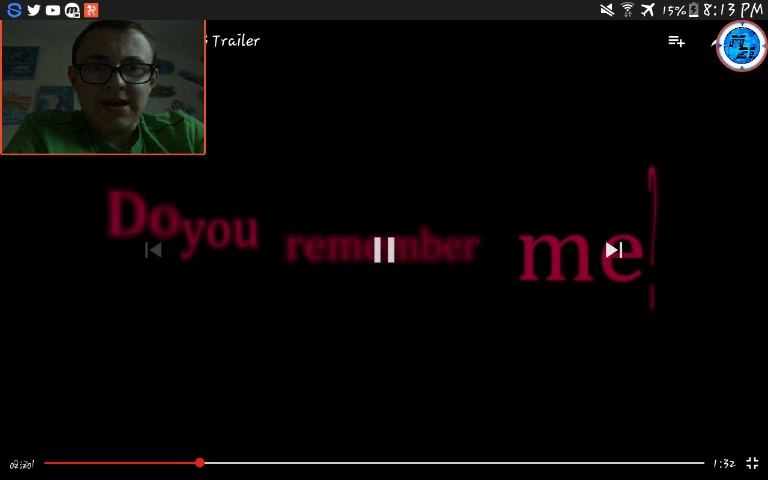
Resume the trailer and seek forward past the cassette scene to the dark animatronic shot
left_click(228, 451)
left_click(228, 451)
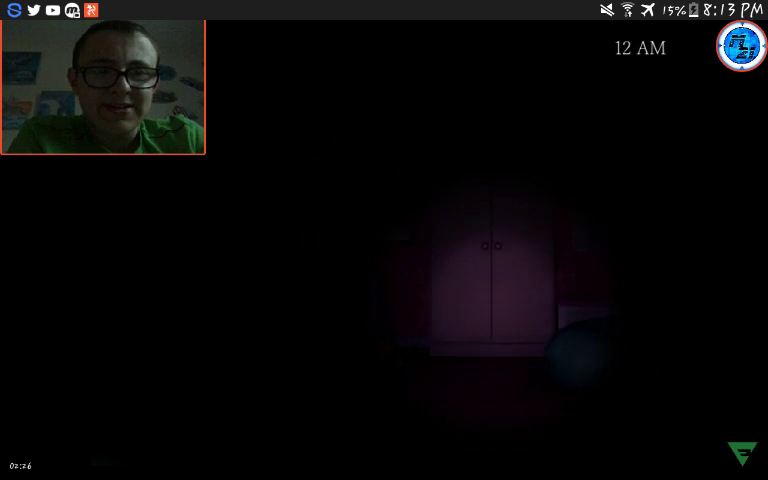
left_click(621, 194)
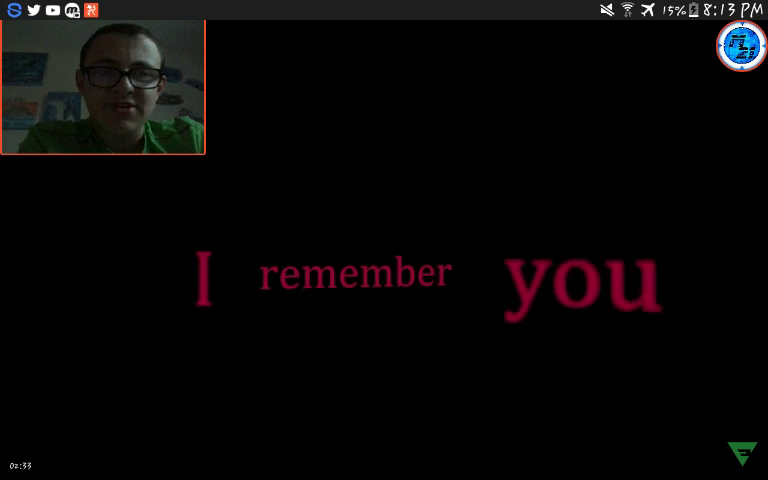
left_click(58, 219)
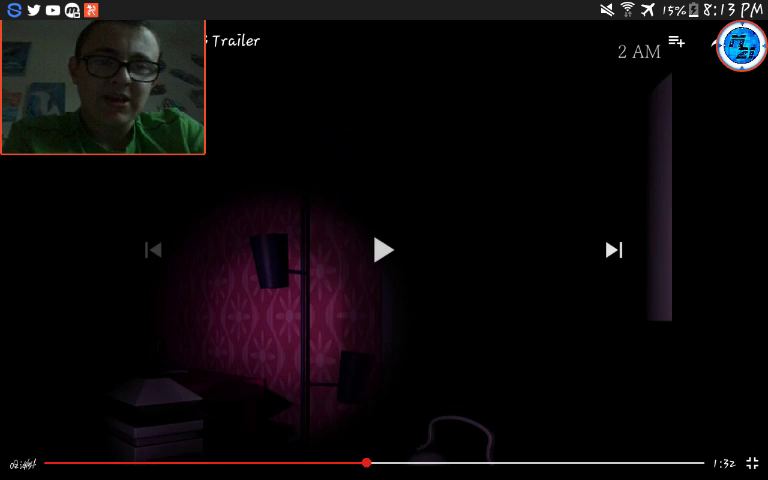
left_click(384, 249)
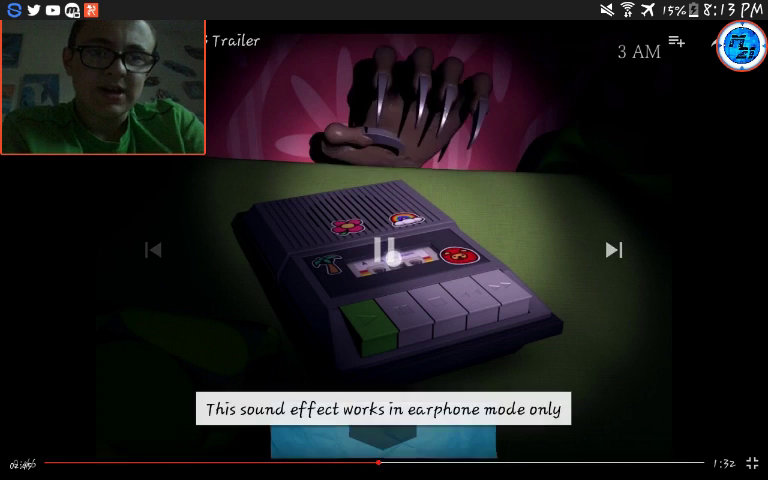
left_click(494, 236)
left_click(518, 292)
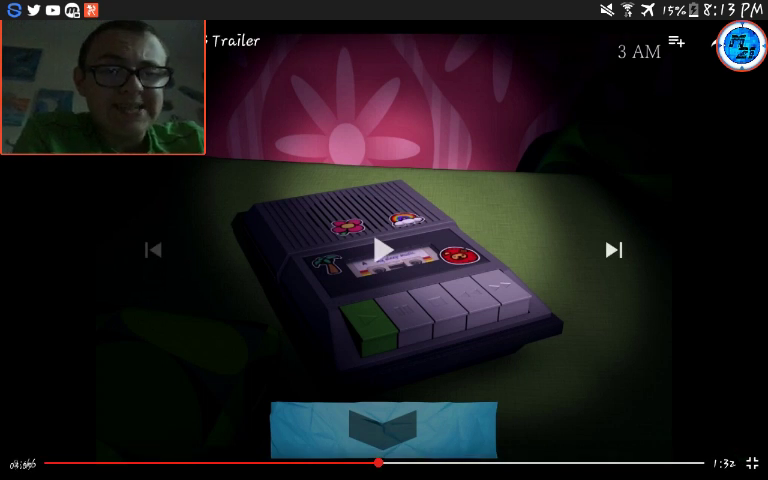
left_click_drag(513, 469, 545, 465)
Watch the title card and bunny reveal, then rewind to the opening fan-game notice
left_click(400, 224)
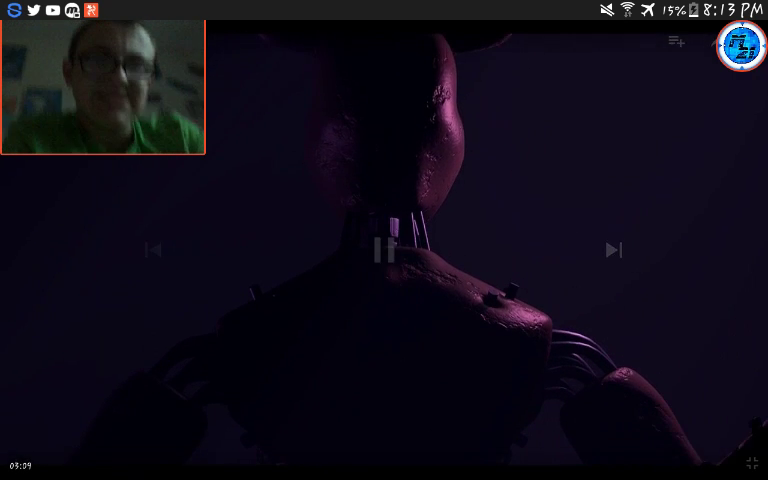
left_click(519, 200)
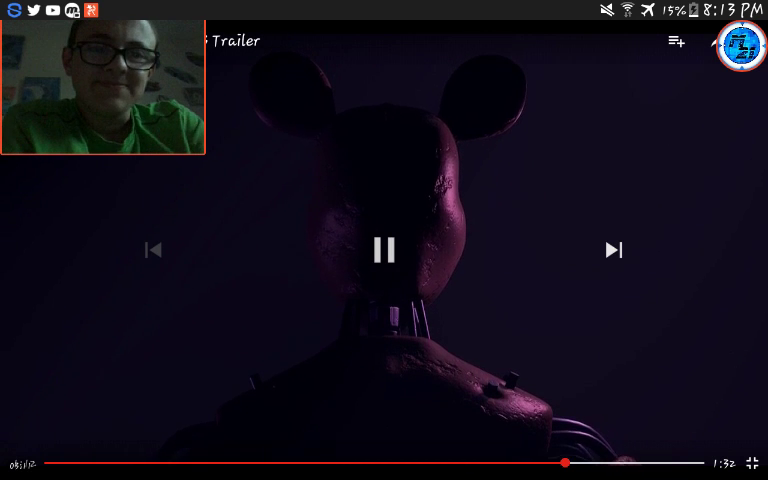
left_click(367, 252)
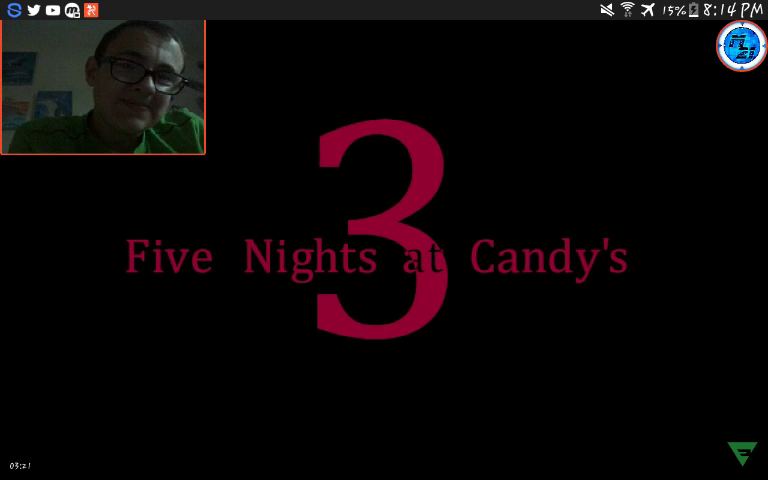
left_click(458, 241)
left_click(384, 250)
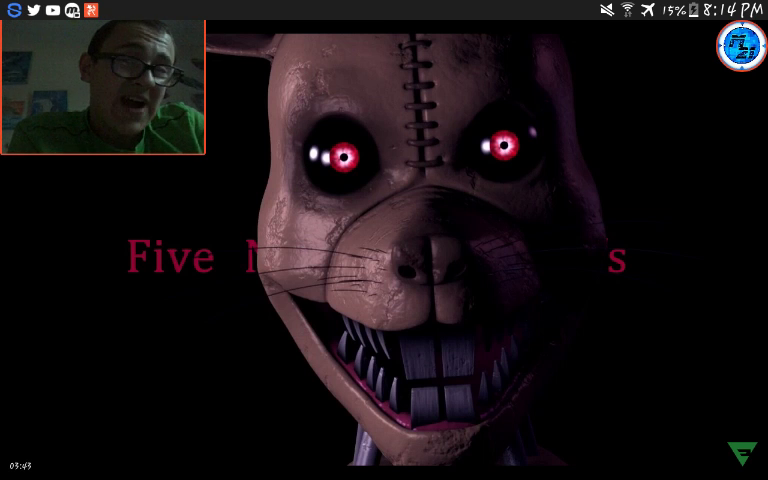
left_click(33, 336)
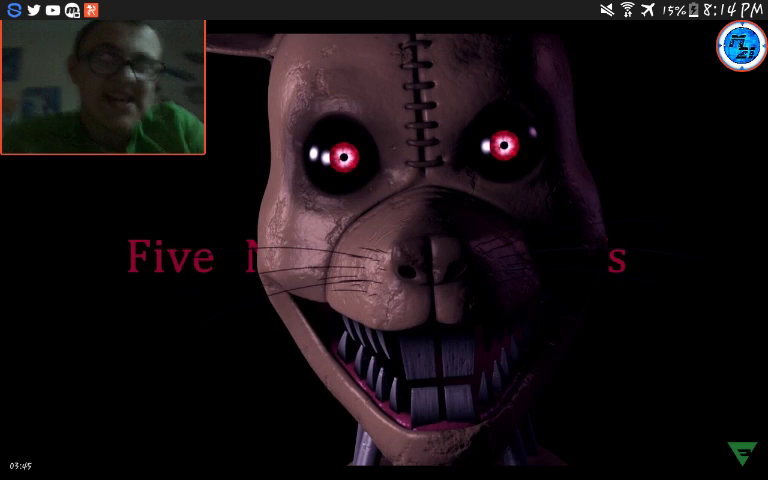
left_click(413, 223)
Play through the framed clown-photo scene and pause on it
left_click(390, 252)
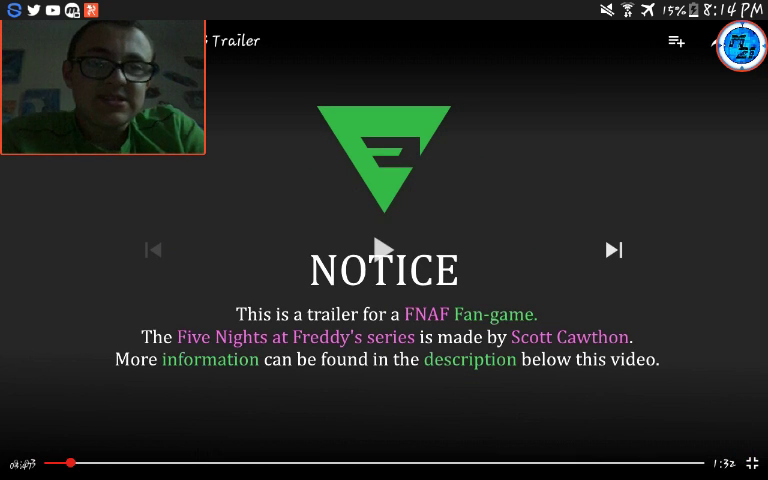
left_click(386, 256)
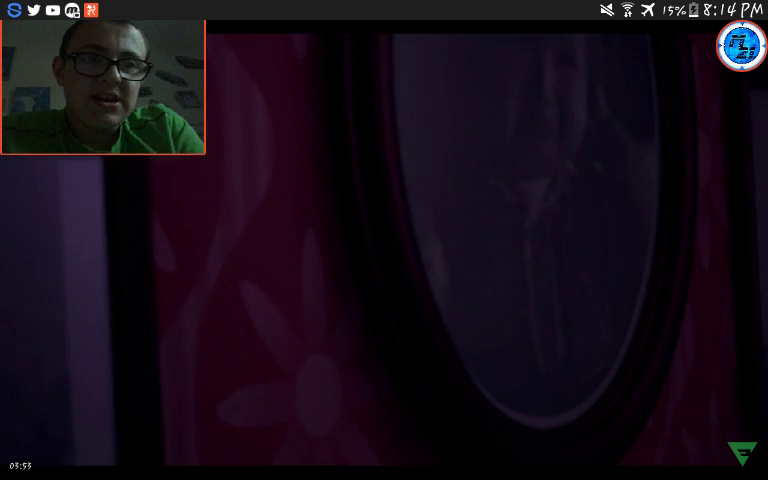
left_click(441, 309)
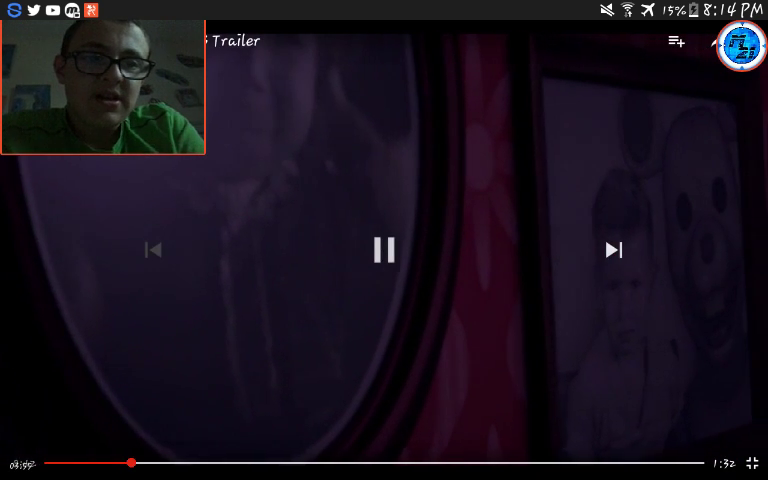
left_click(391, 249)
left_click(381, 237)
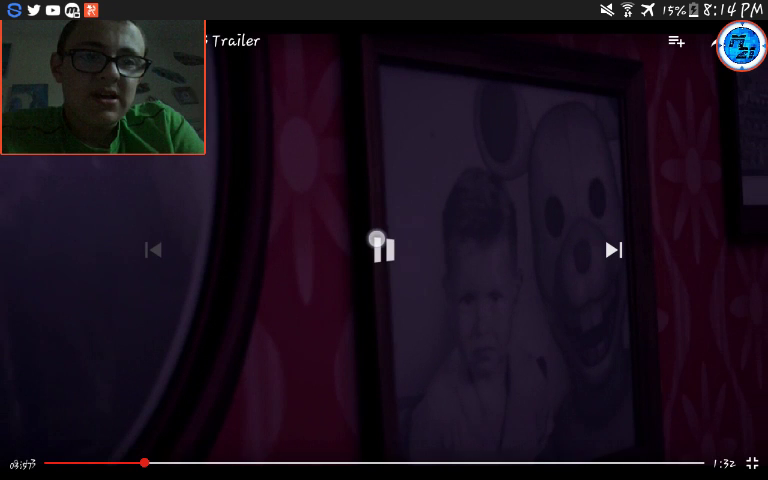
left_click(552, 326)
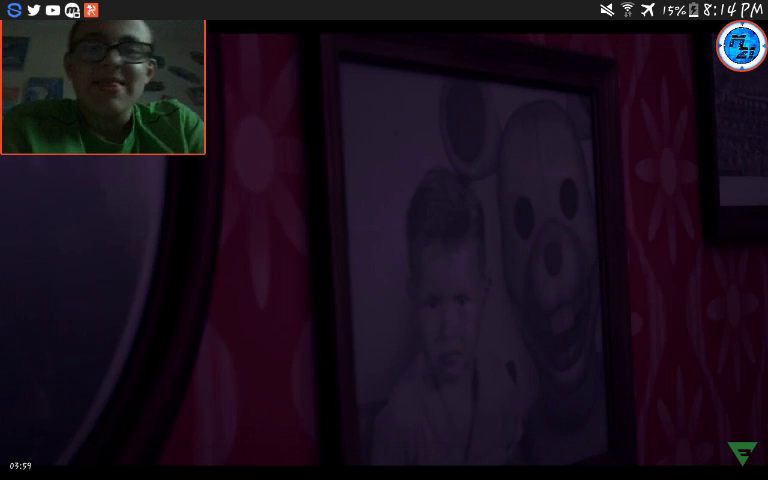
Seek to the end so the trailer shows its 'Coming soon' card
mouse_move(65, 98)
left_mouse_down()
mouse_move(65, 141)
mouse_move(55, 130)
mouse_move(46, 46)
left_mouse_up()
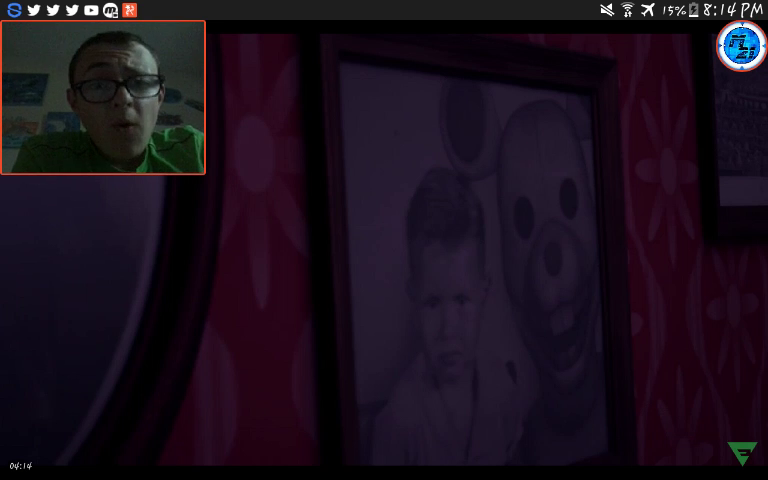
left_click(660, 167)
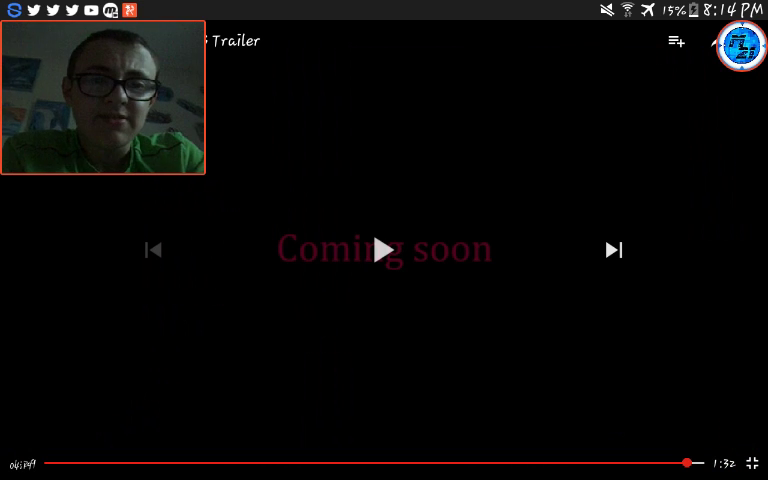
left_click(382, 247)
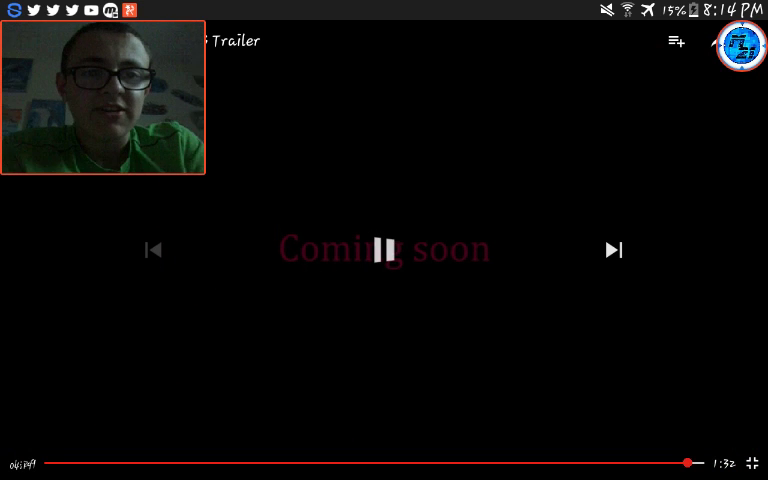